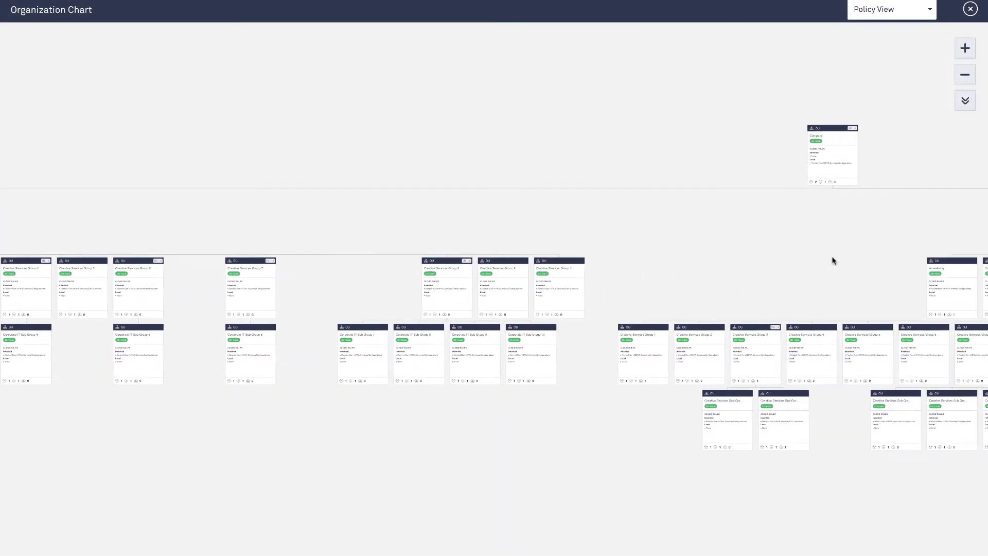
Pan the org chart to center the Research and Development subtree and its inherited HIPAA rules
drag(832, 260, 463, 259)
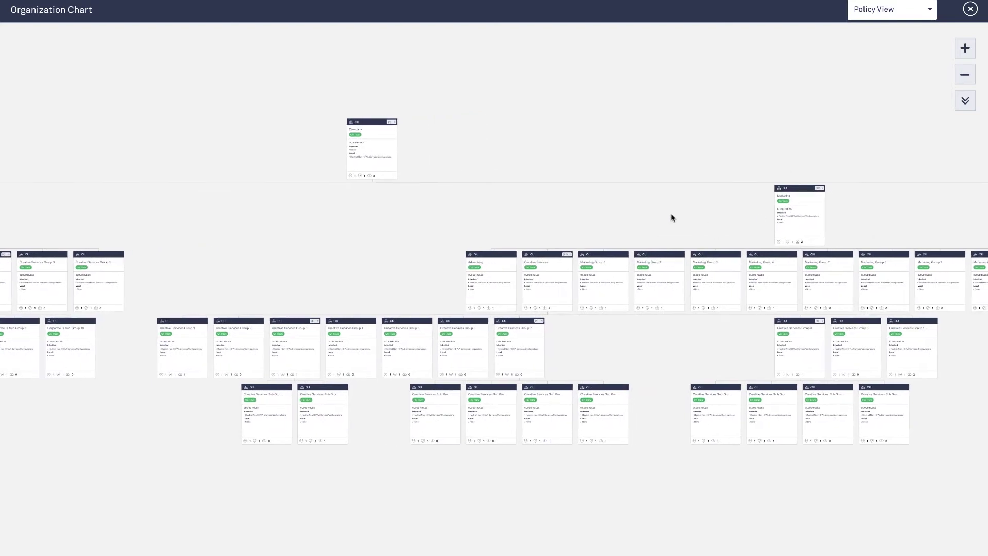
drag(670, 217, 408, 218)
drag(938, 242, 712, 233)
drag(575, 307, 550, 287)
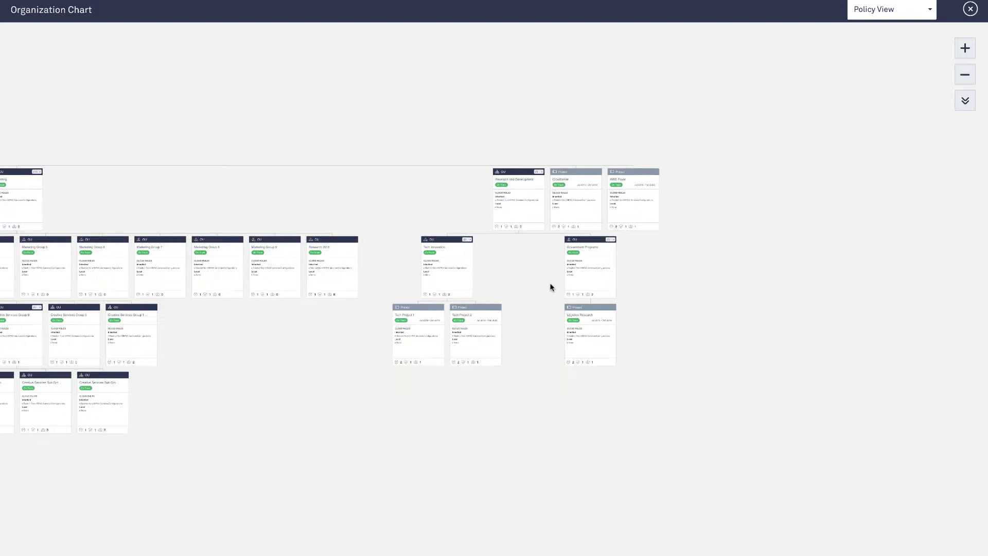
scroll(551, 278, up, 2)
scroll(601, 178, up, 4)
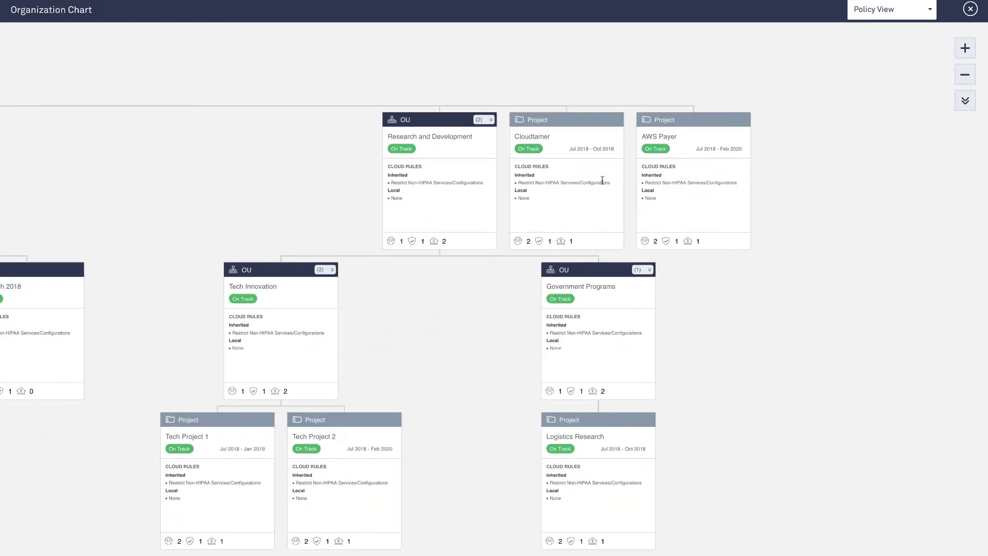
drag(662, 336, 655, 296)
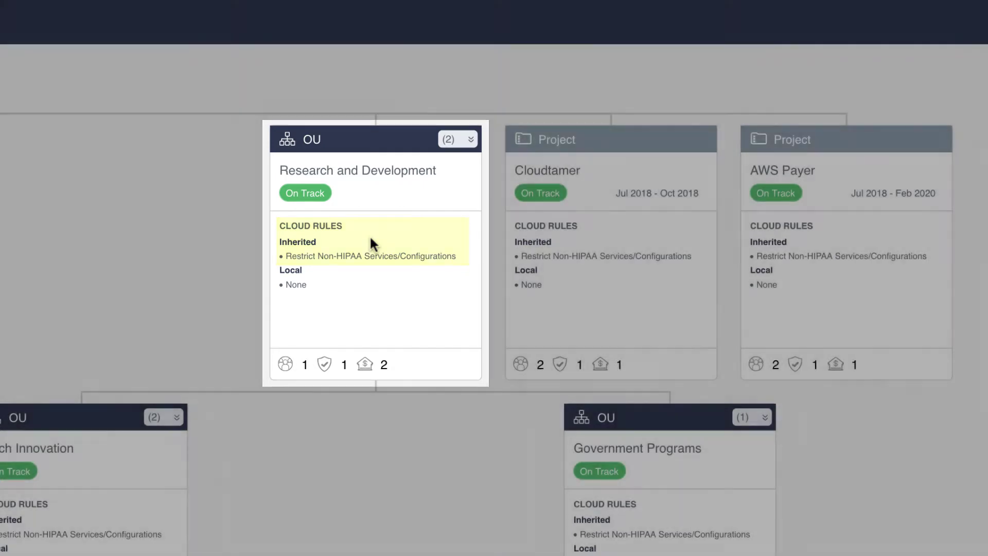
scroll(370, 235, down, 1)
scroll(369, 203, down, 5)
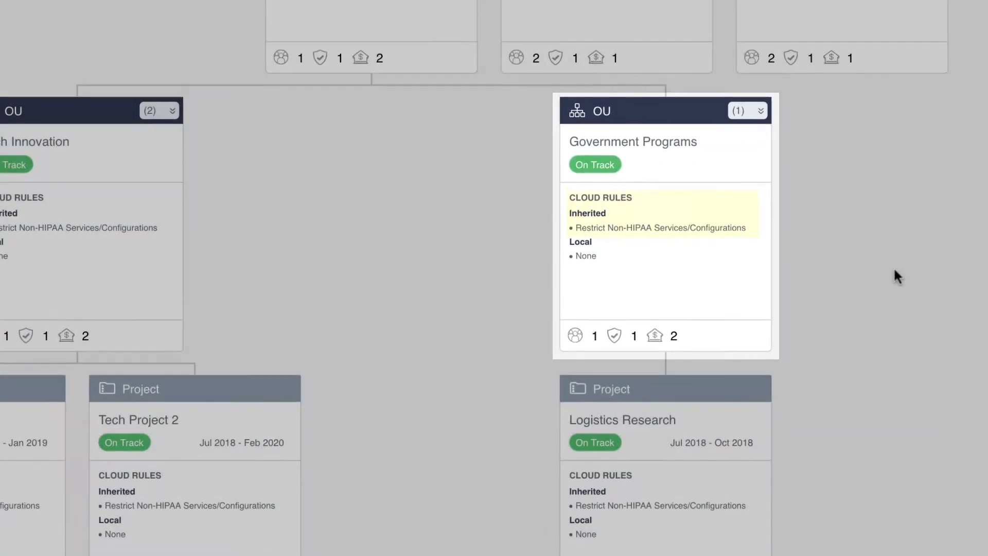
scroll(892, 217, down, 3)
scroll(895, 137, down, 1)
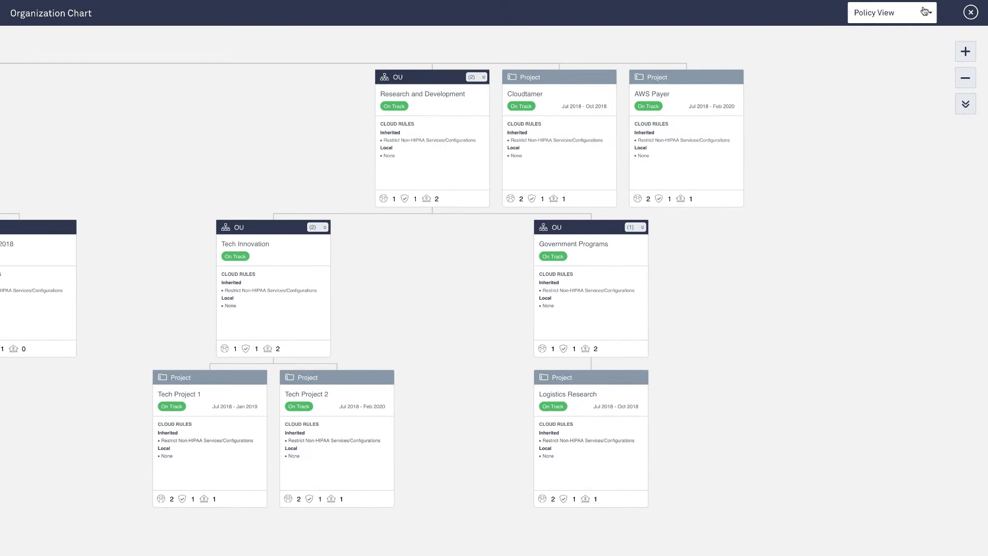
Switch the org chart from Policy View to Financial View
click(899, 6)
click(892, 69)
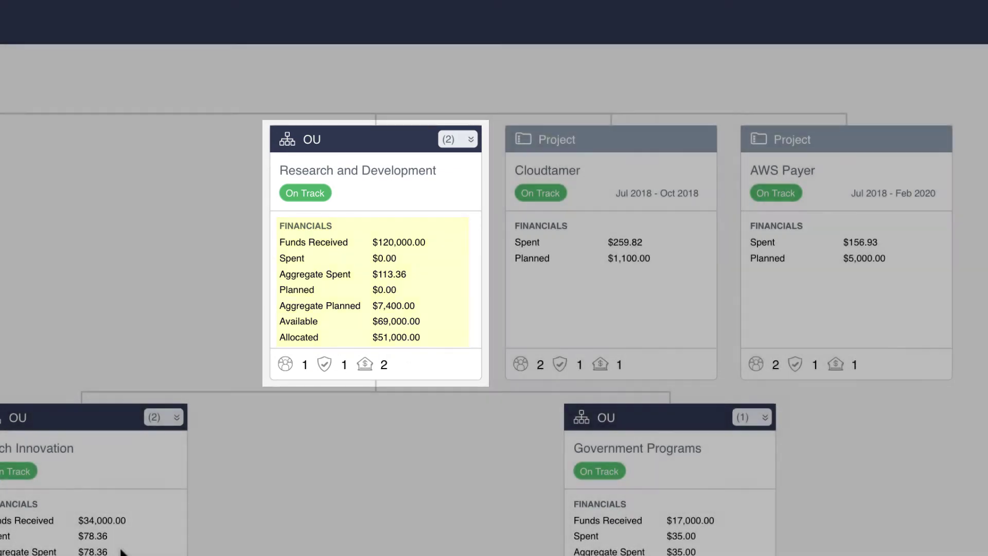
scroll(180, 440, down, 5)
scroll(494, 309, down, 2)
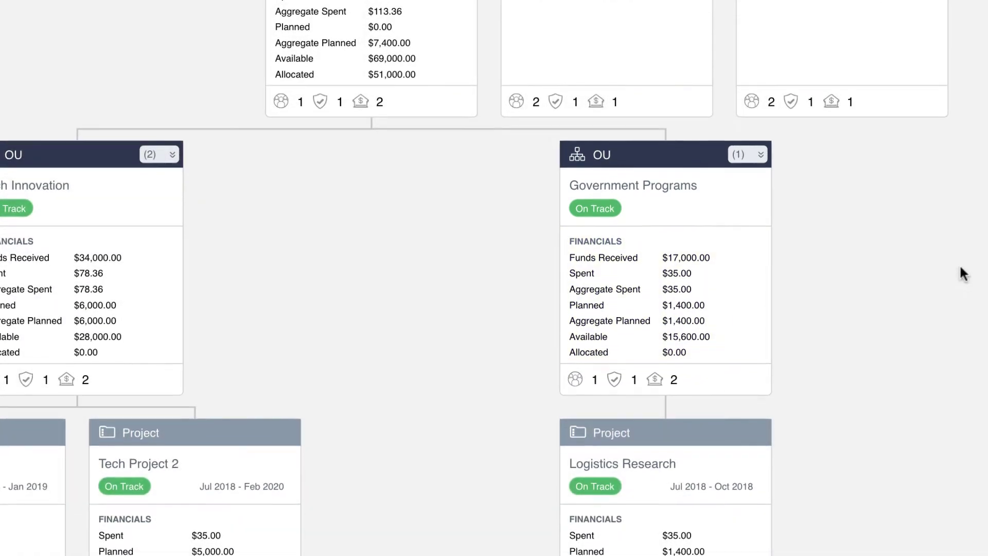
scroll(959, 269, down, 5)
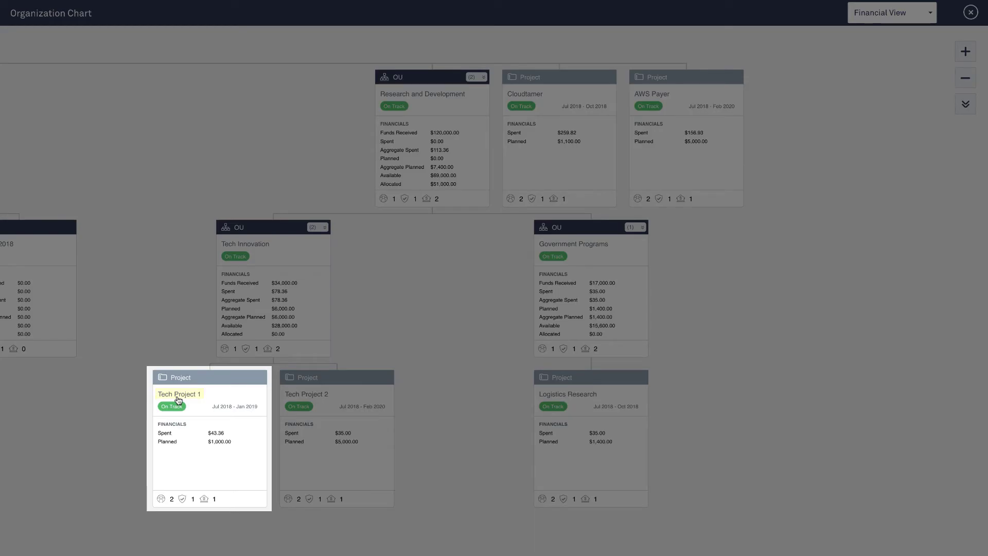
Open Tech Project 1's details page from its org chart card
click(177, 398)
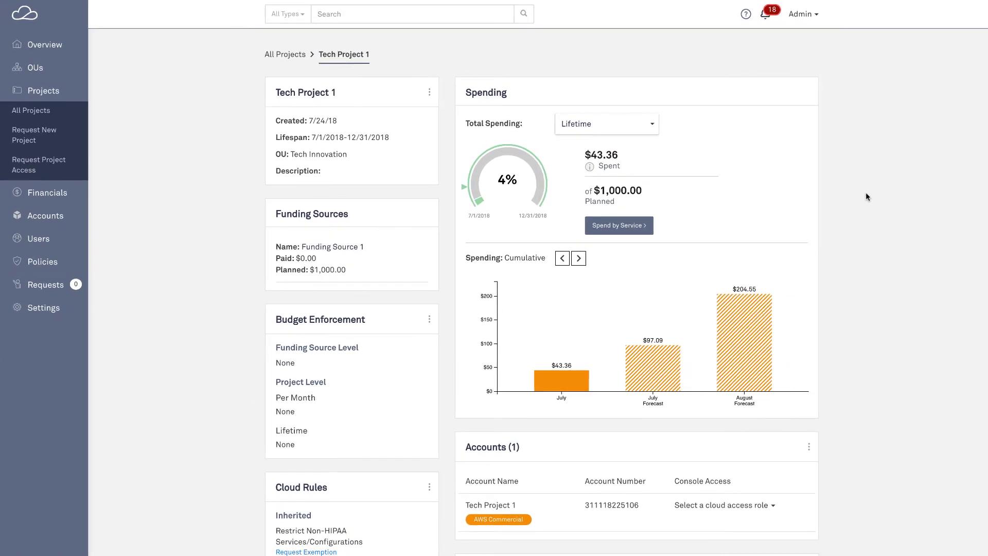
Turn on Tech Project 1 budget enforcement with a 90% lifetime freeze-spend threshold, and save
click(430, 321)
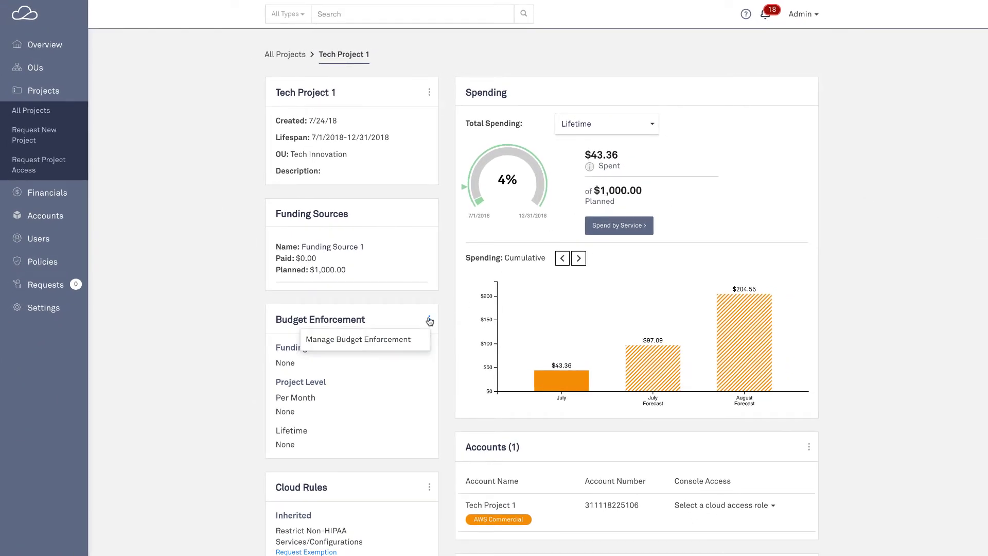
click(362, 340)
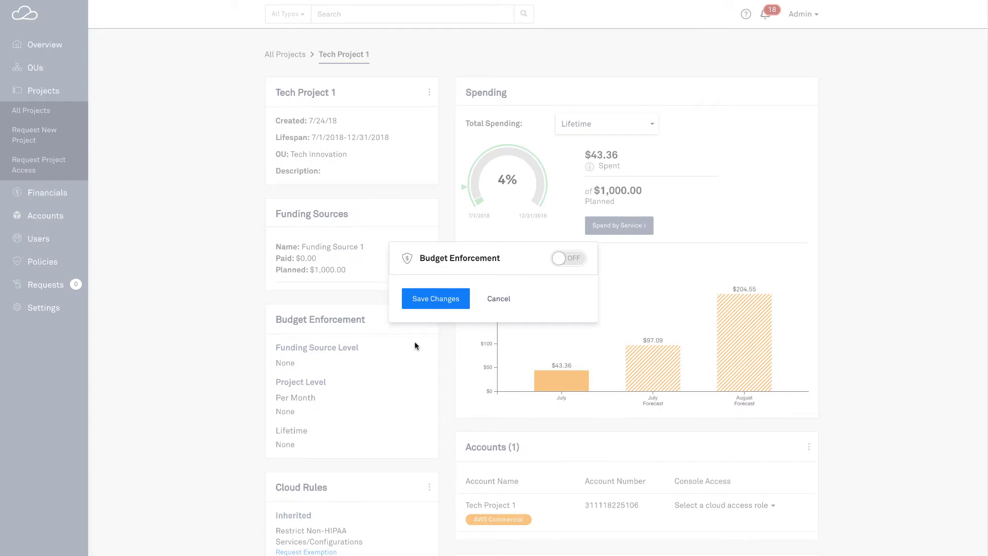
click(566, 257)
click(485, 312)
text(50)
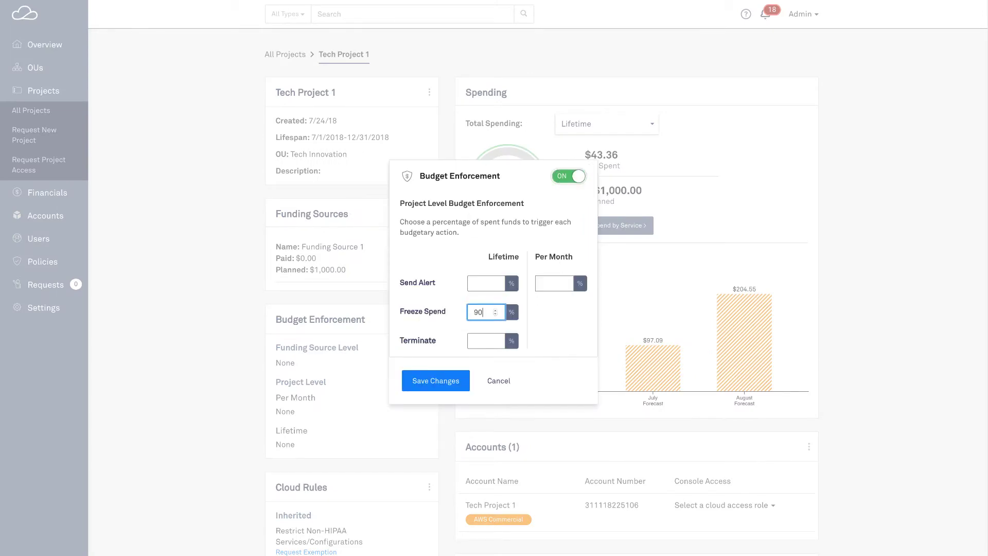
click(436, 380)
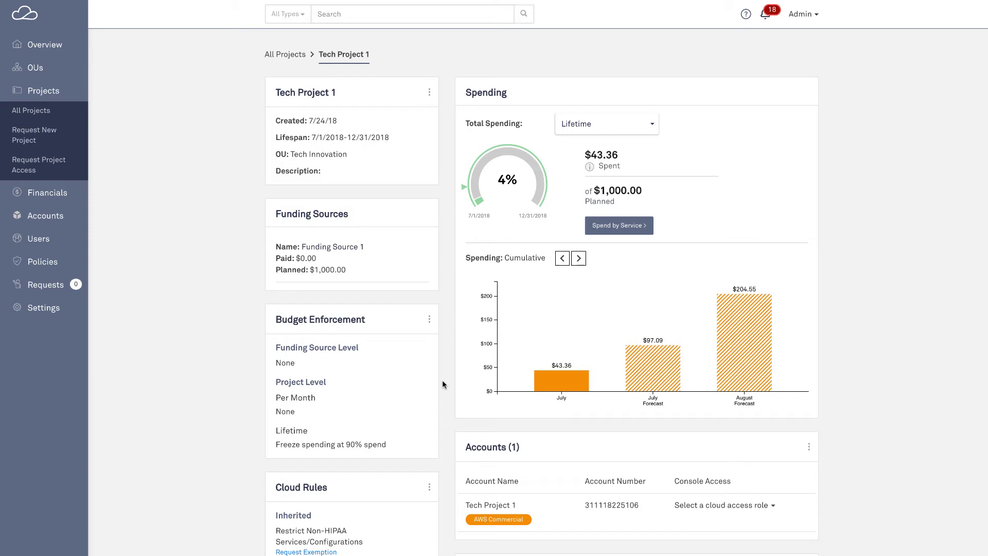
scroll(441, 380, down, 3)
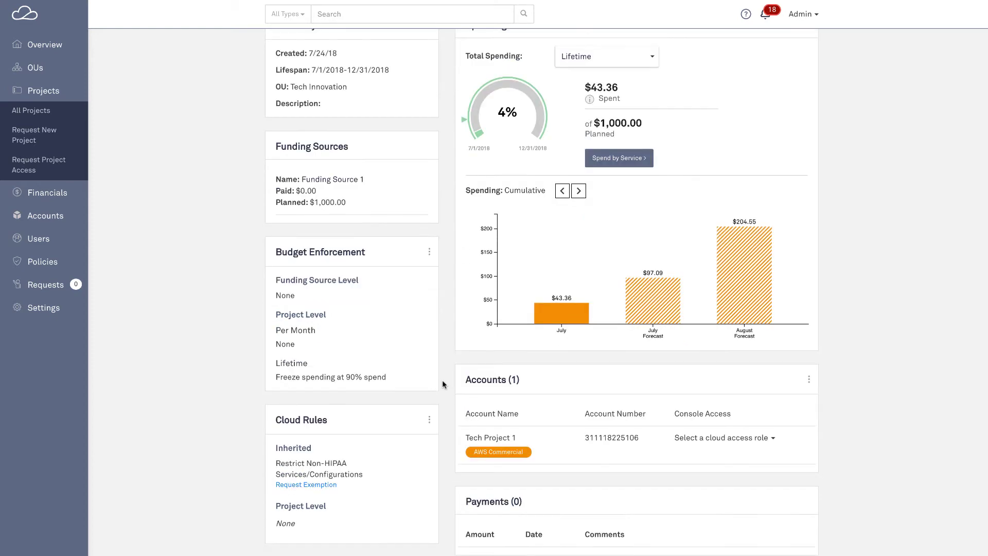
scroll(443, 379, down, 3)
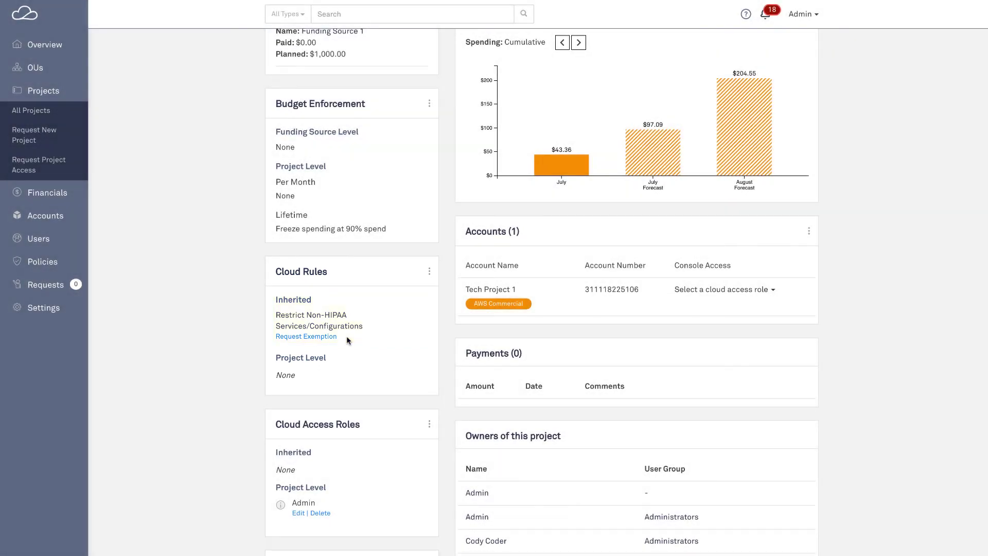
click(744, 290)
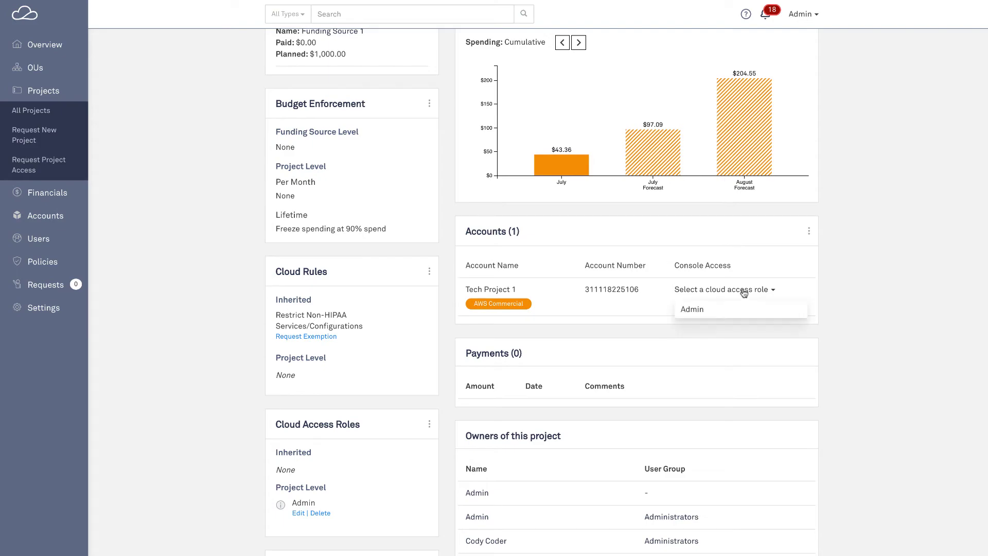
click(713, 309)
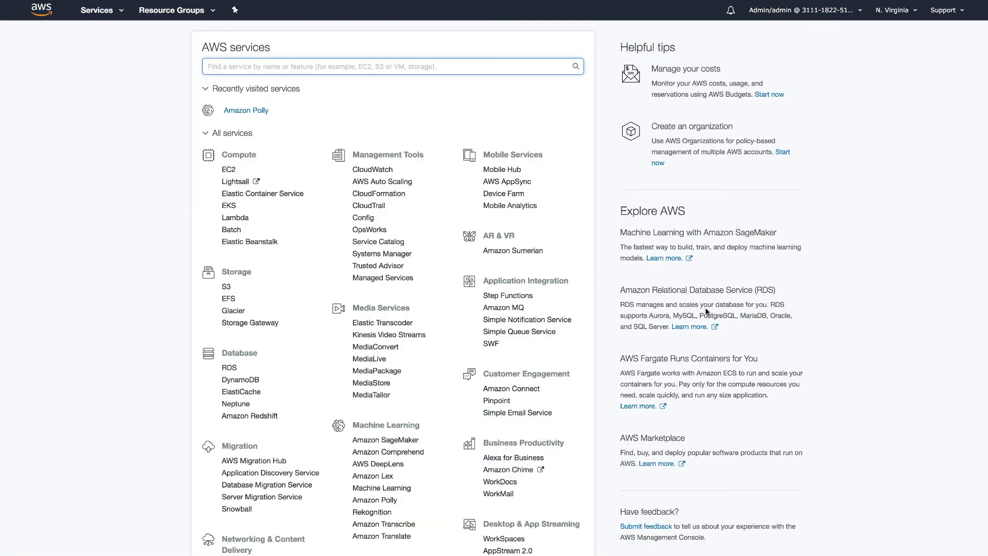
click(260, 114)
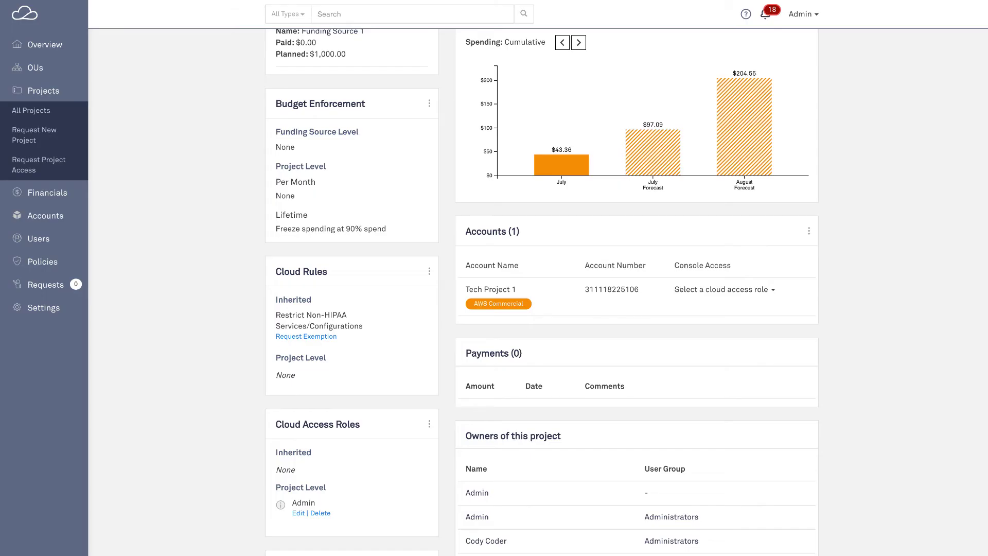
Add polly:* to line 34 of the HIPAAServicesOnly2018 IAM policy and save it
click(42, 262)
click(443, 133)
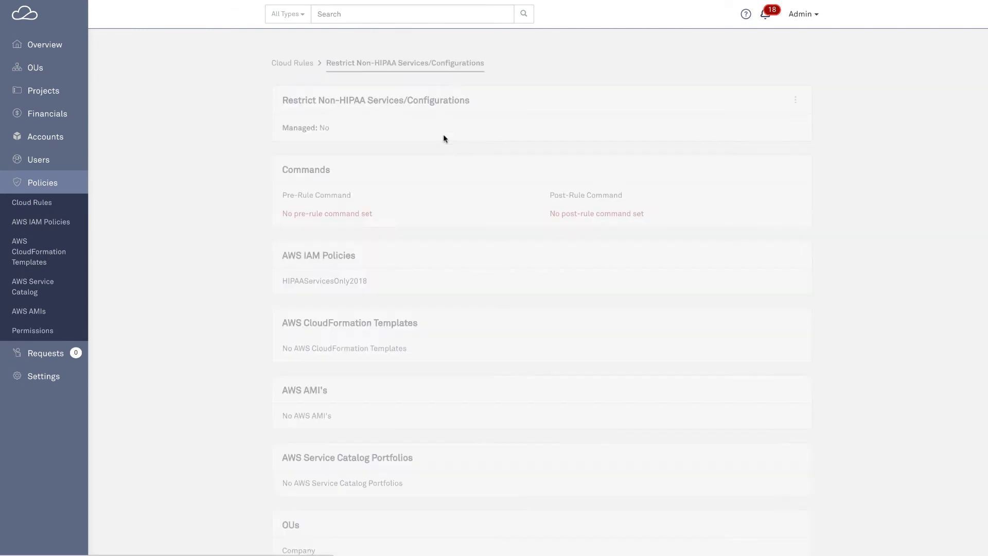
click(324, 280)
click(801, 95)
click(774, 118)
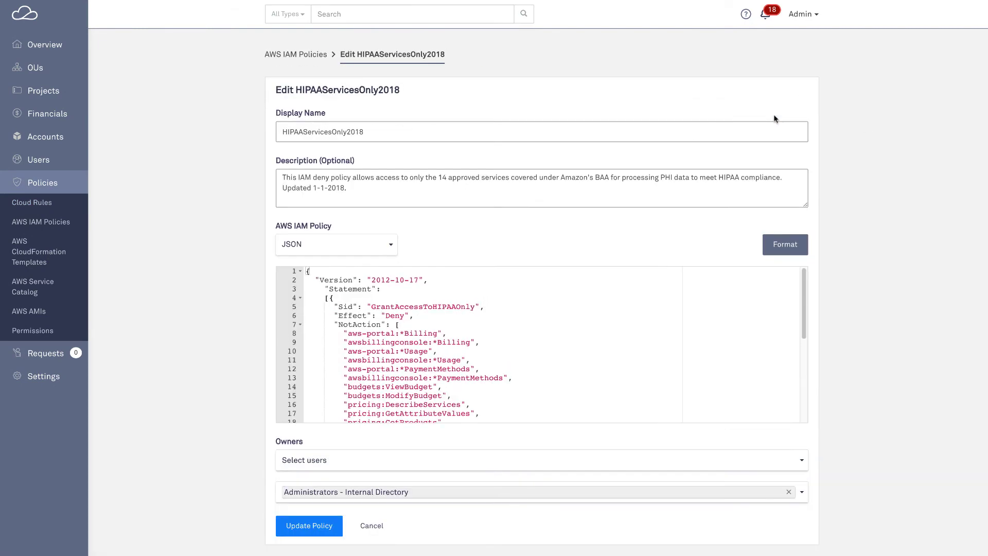
scroll(718, 338, down, 5)
click(581, 391)
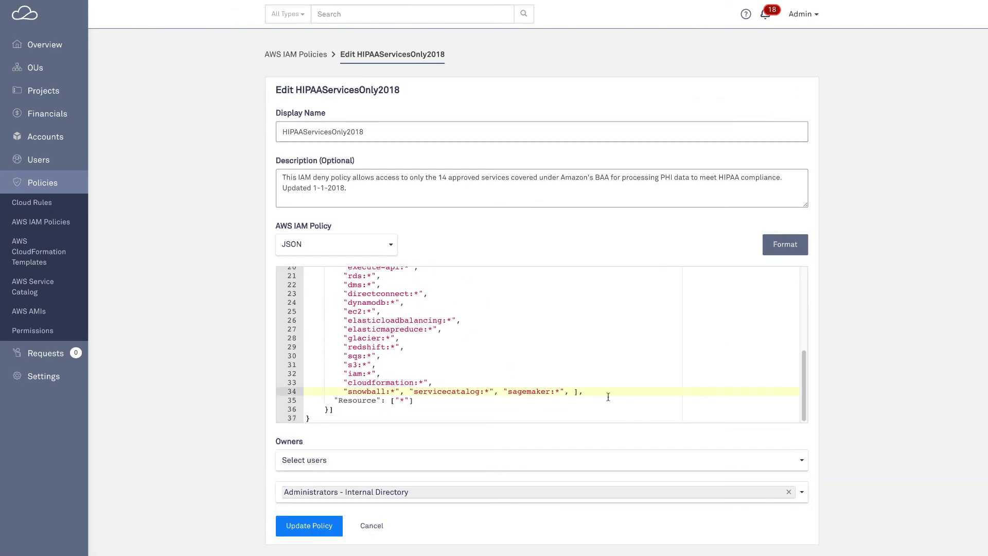
text("polly:*")
click(309, 525)
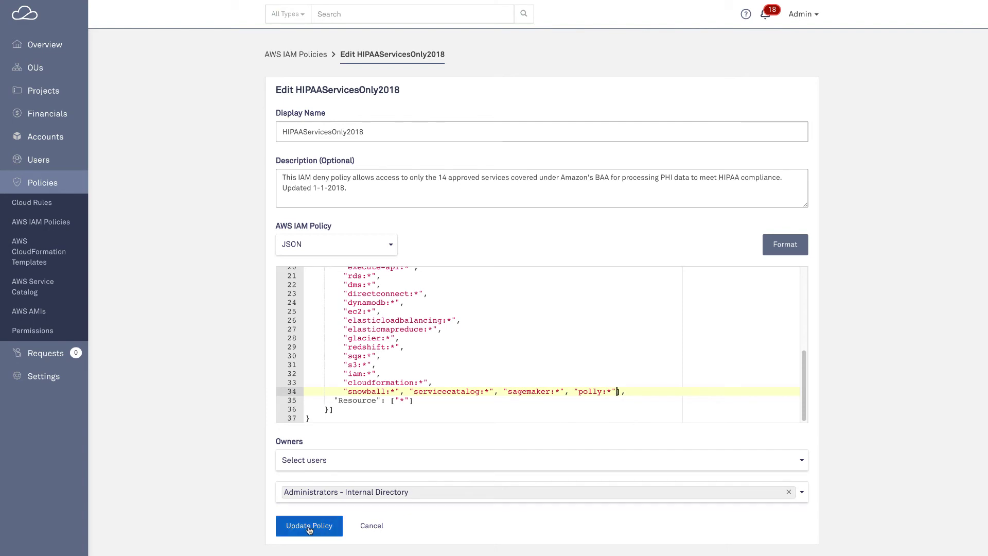
Open Tech Project 1's AWS console with the Admin access role
click(43, 90)
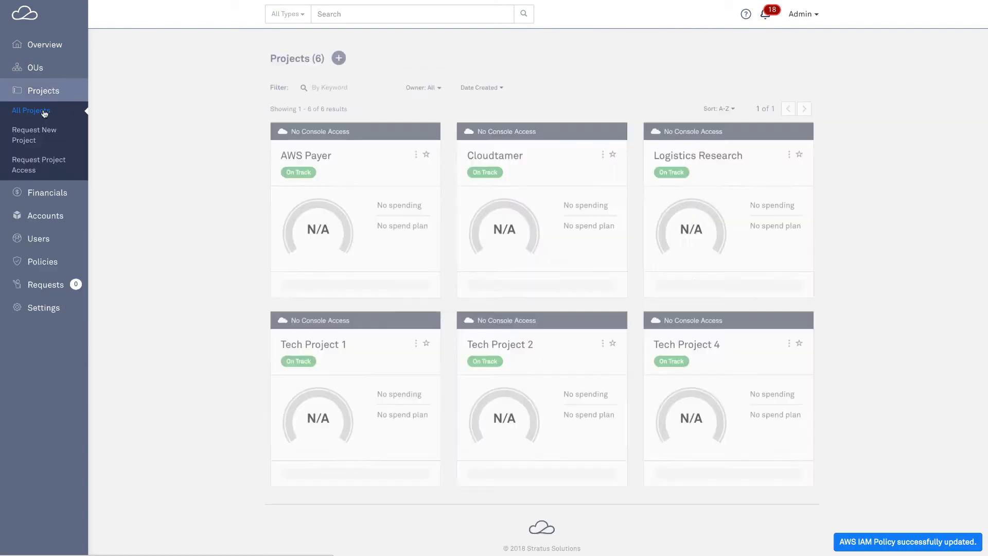
click(313, 343)
click(726, 505)
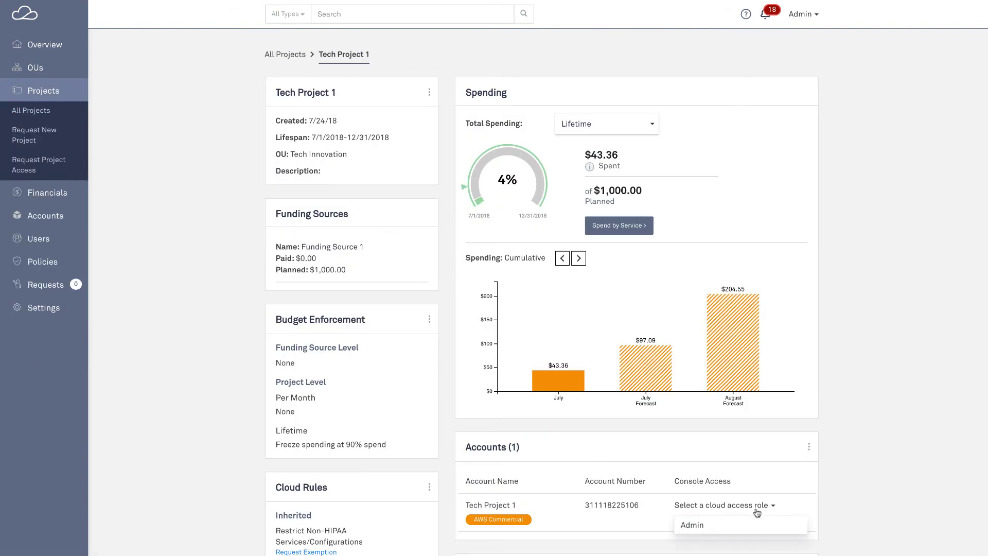
click(693, 524)
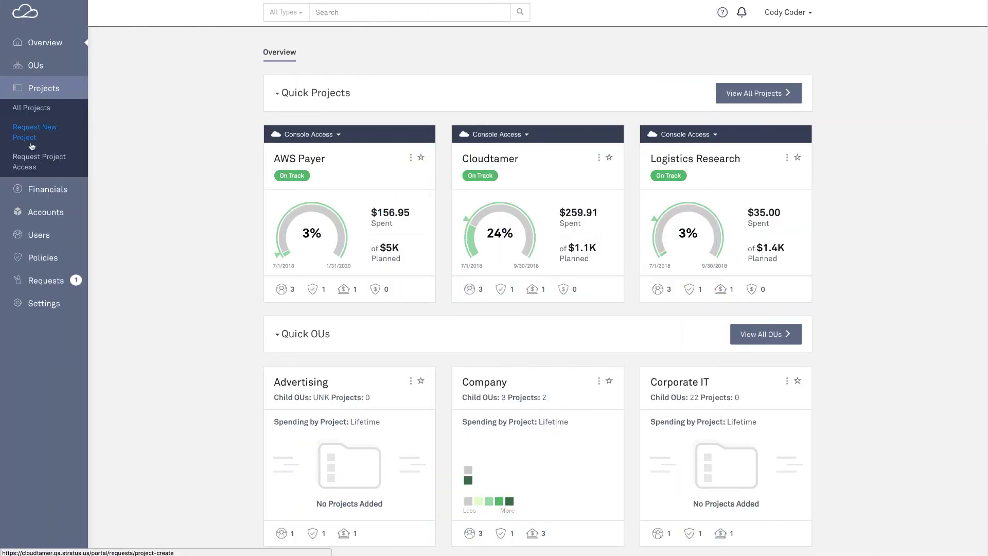
Start a new project request named Tech Project 4 under the Tech Innovation OU
click(34, 132)
click(316, 94)
text(Tech Project 4)
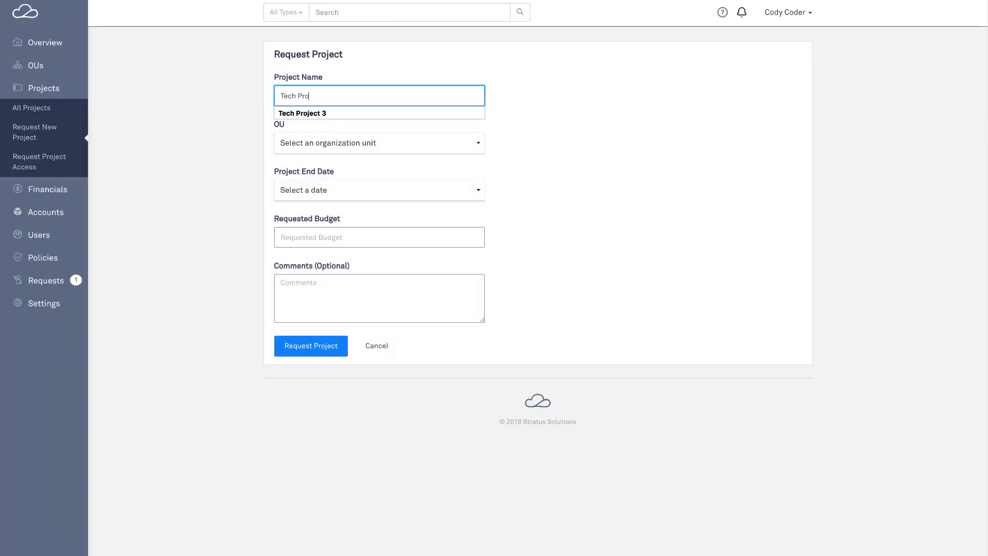
click(313, 145)
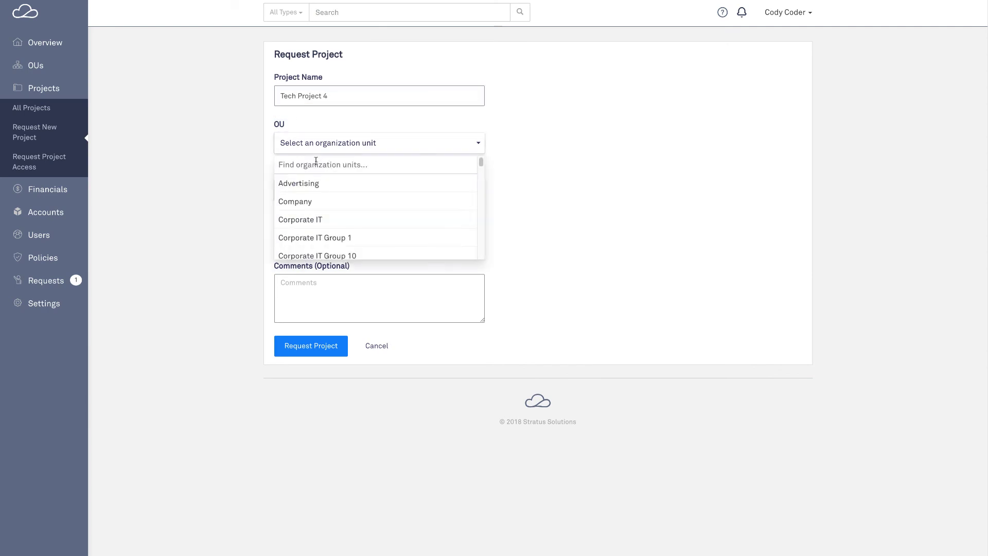
text(tec)
click(319, 185)
Set a December 31, 2019 end date and a 5000 budget, then submit the request
click(371, 190)
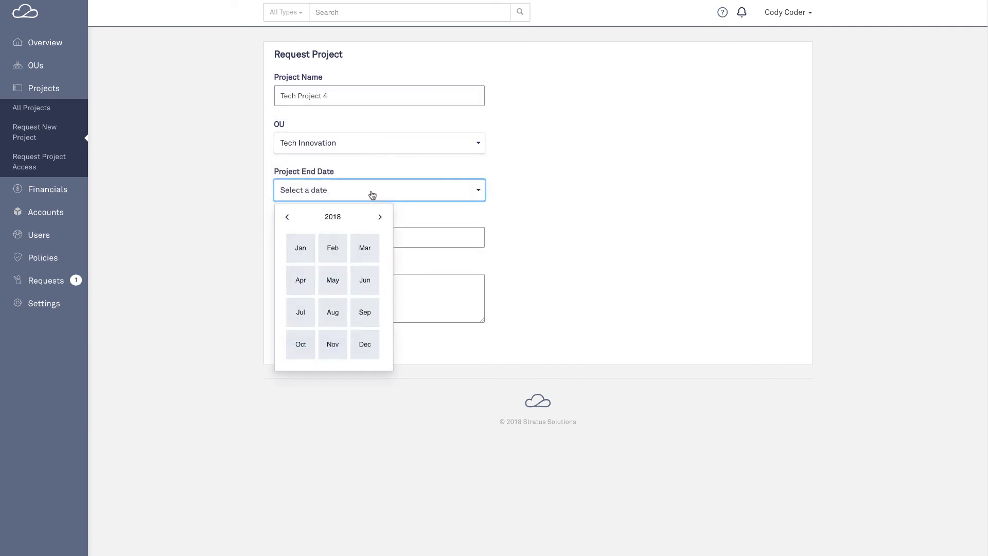
click(364, 343)
click(339, 237)
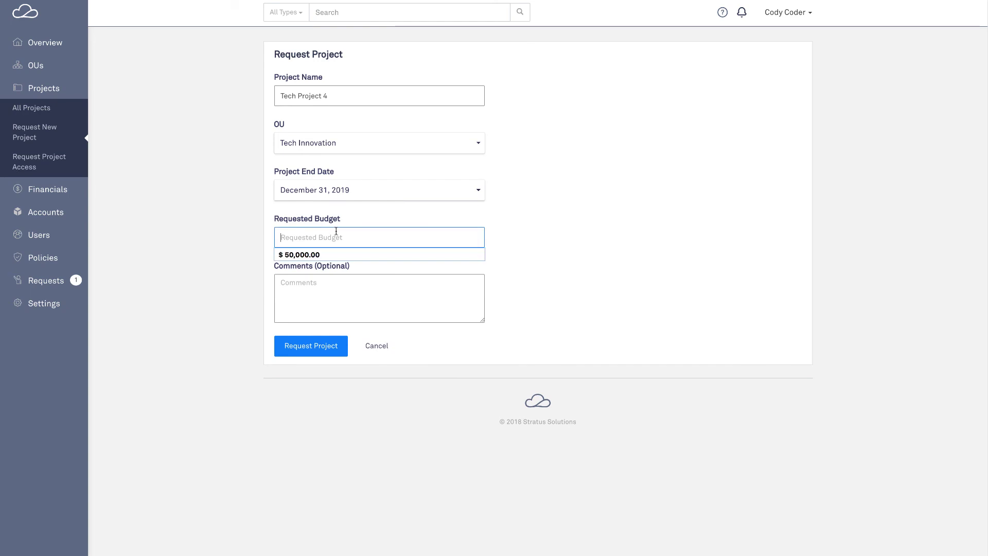
text(5,000.00)
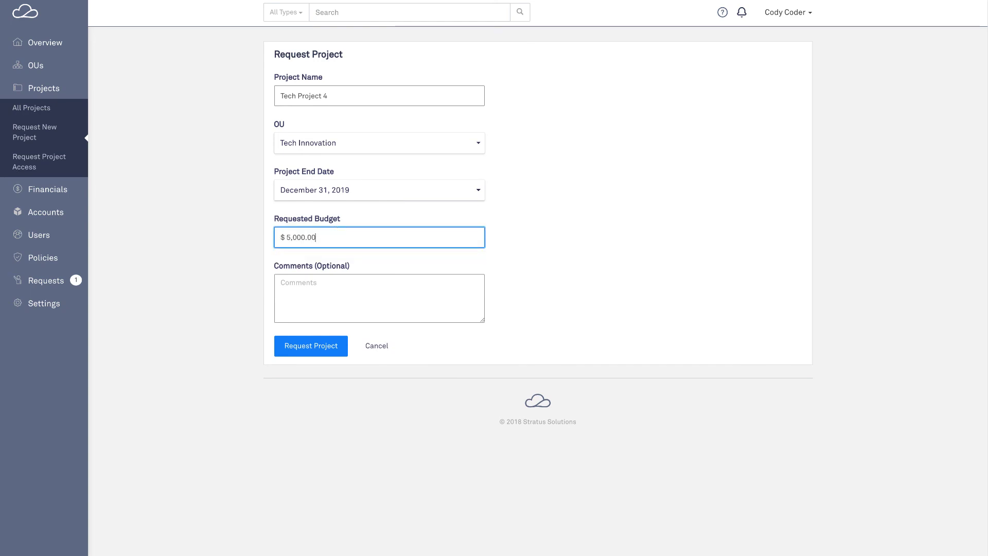
click(378, 298)
click(315, 352)
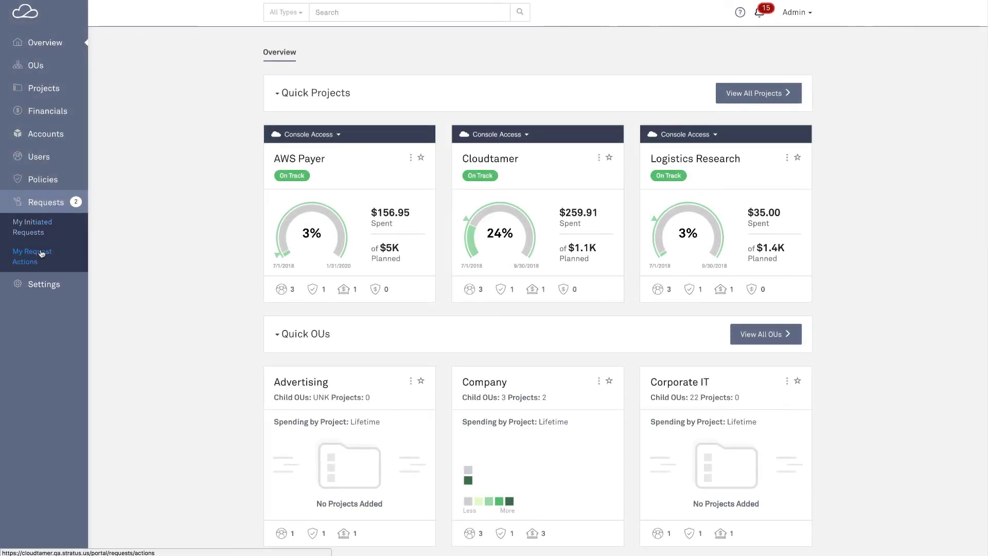
Filter My Request Actions to Project Creation and begin approving Tech Project 4
click(33, 255)
click(399, 109)
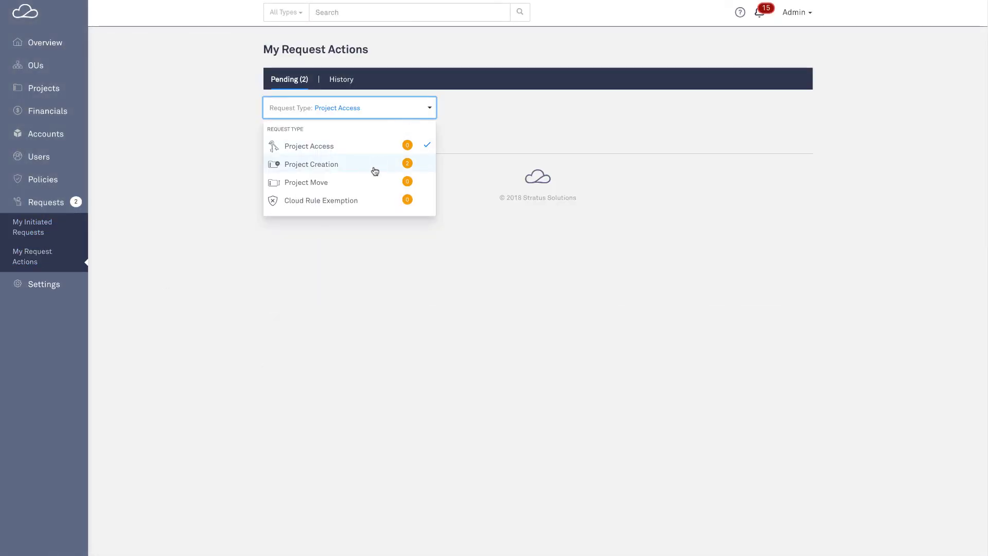
click(332, 164)
click(729, 252)
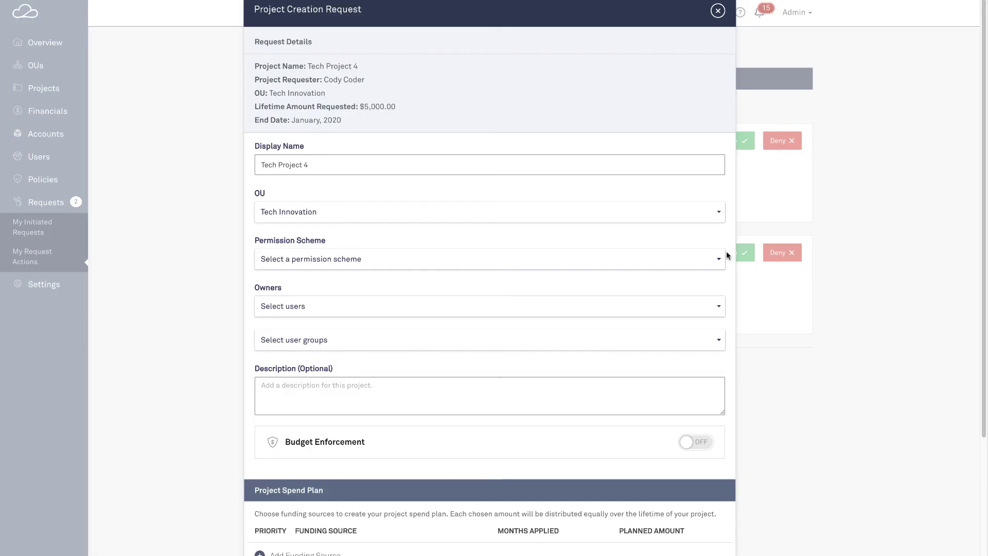
Choose the Default Project Permissions Scheme and add a second project owner
click(469, 260)
click(460, 302)
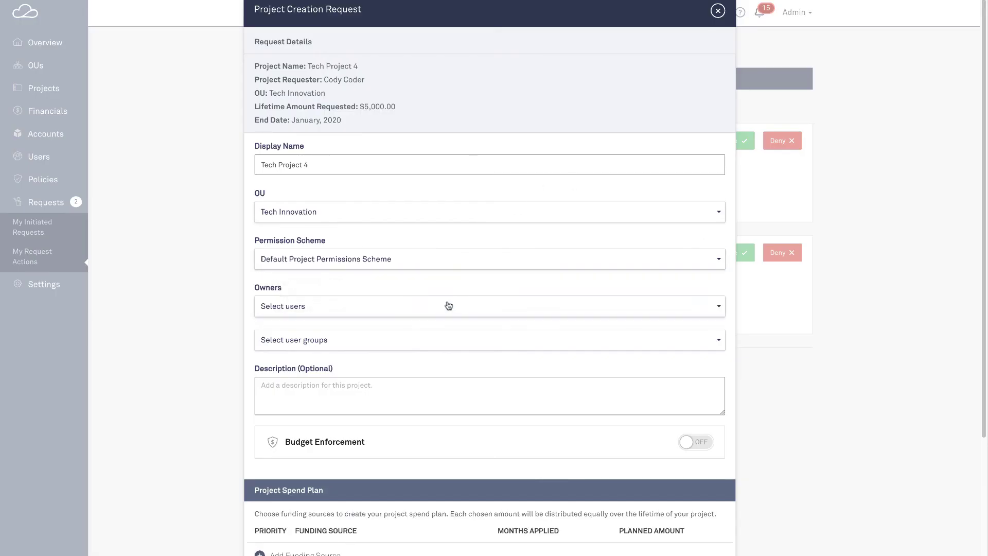
click(421, 353)
click(409, 373)
click(401, 424)
scroll(409, 401, down, 5)
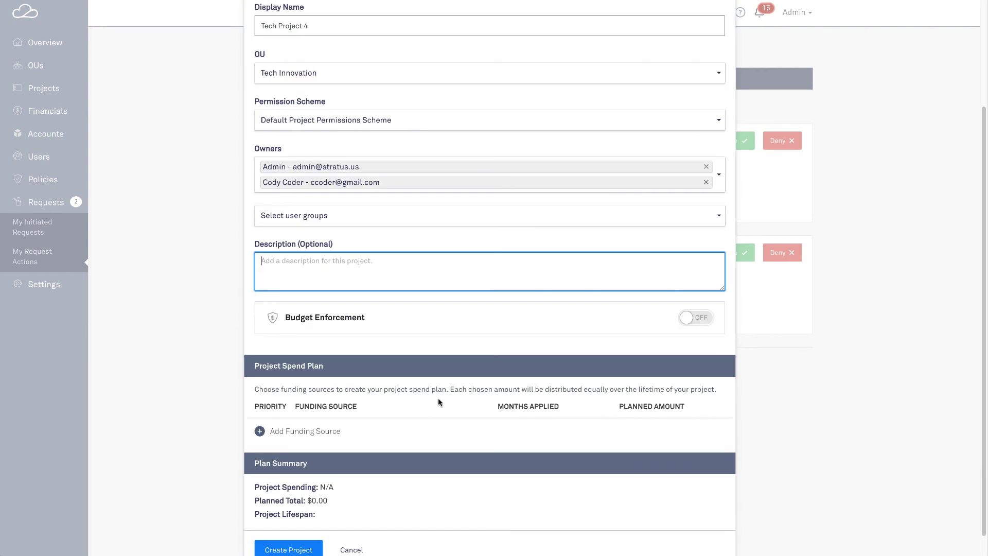
Fund the spend plan with 5000 from Funding Source 1 and create the project
click(280, 431)
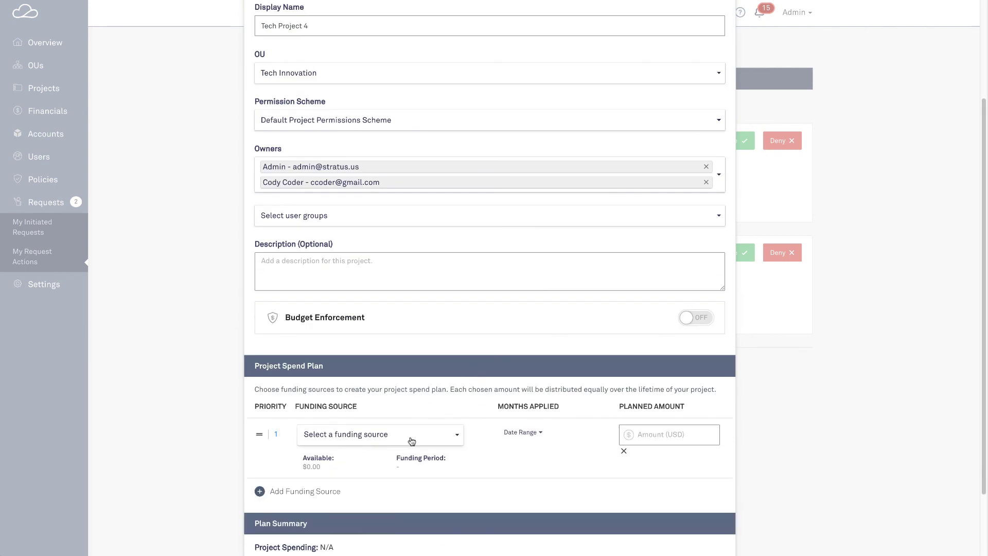
click(379, 434)
click(363, 475)
click(668, 435)
text(5000)
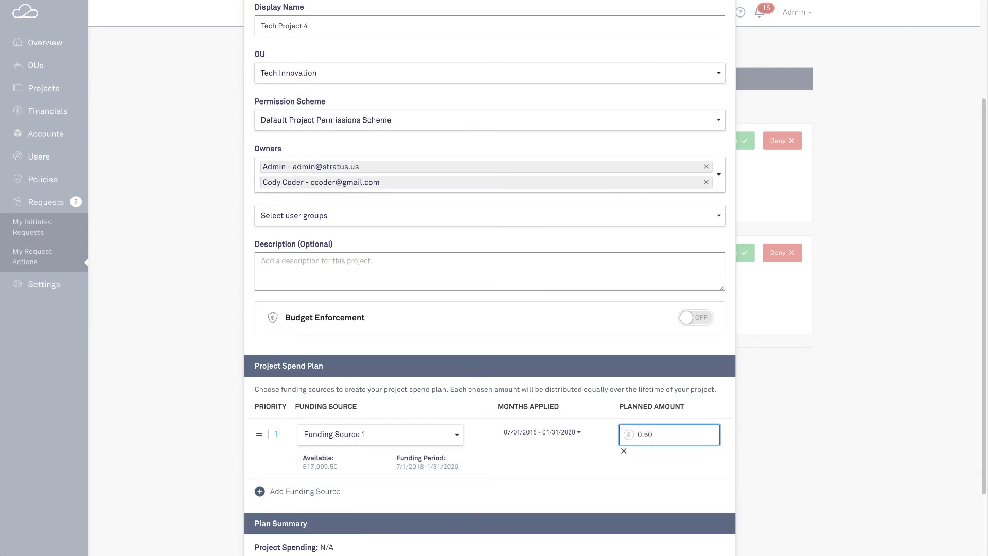
scroll(494, 451, down, 3)
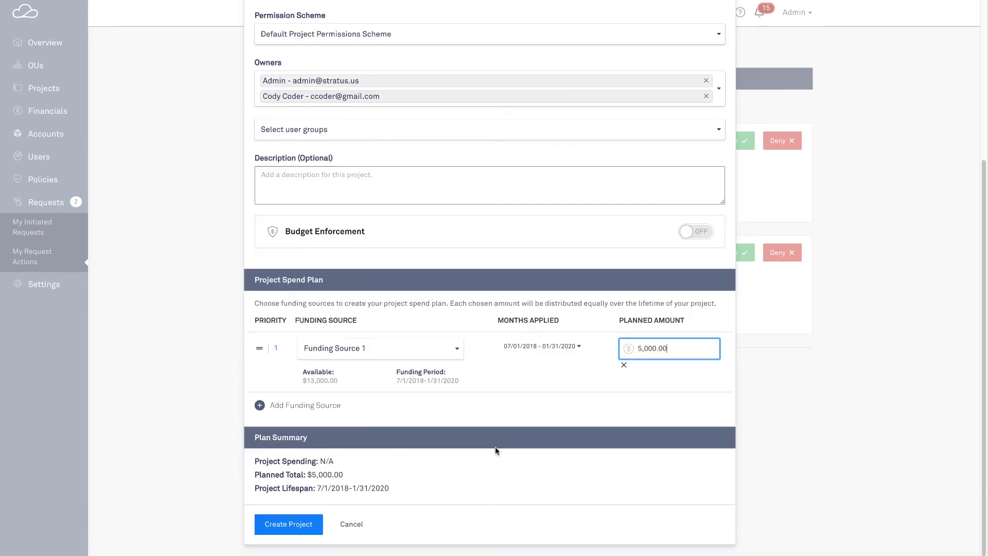
click(287, 523)
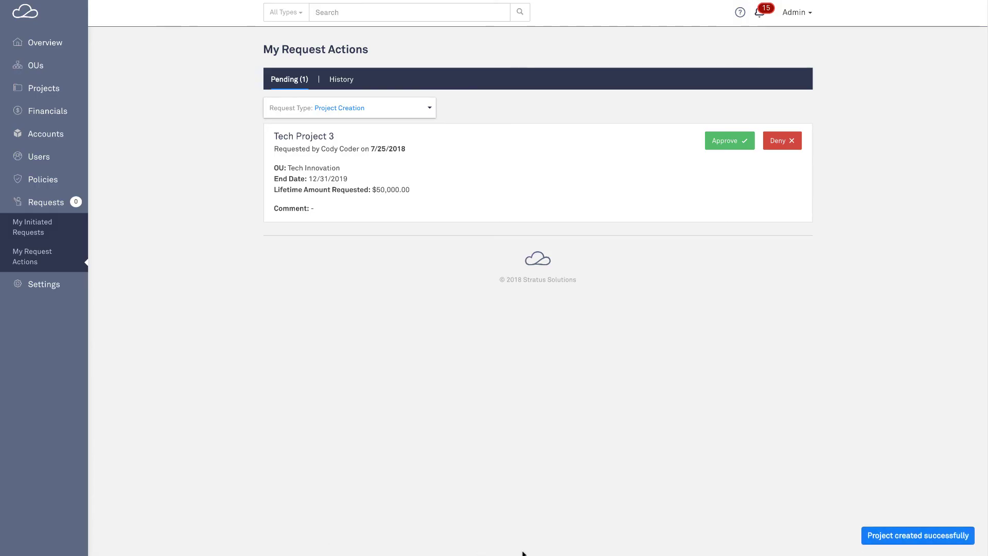